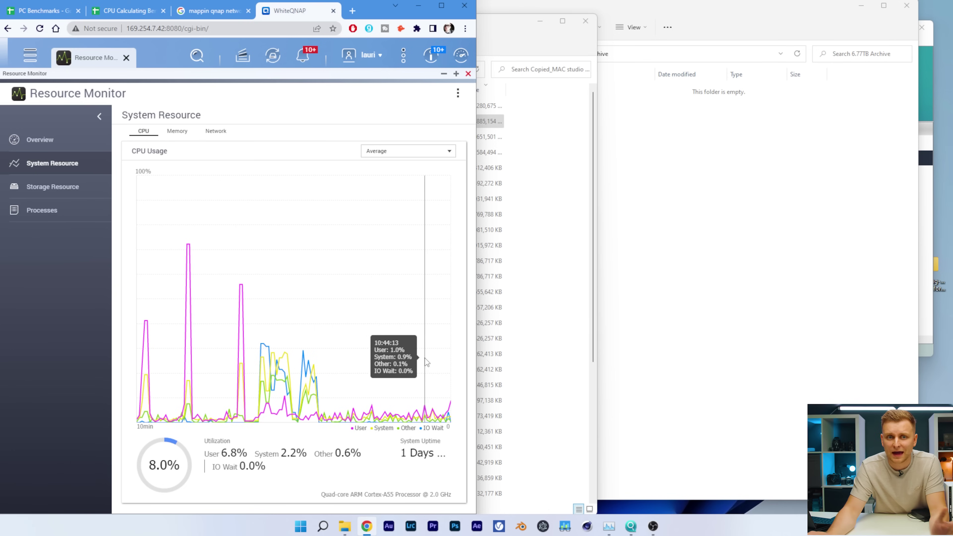
Show the Resource Monitor overview and examine the address used to reach the WhiteQNAP NAS.
{"action": "left_click", "coordinate": [62, 144]}
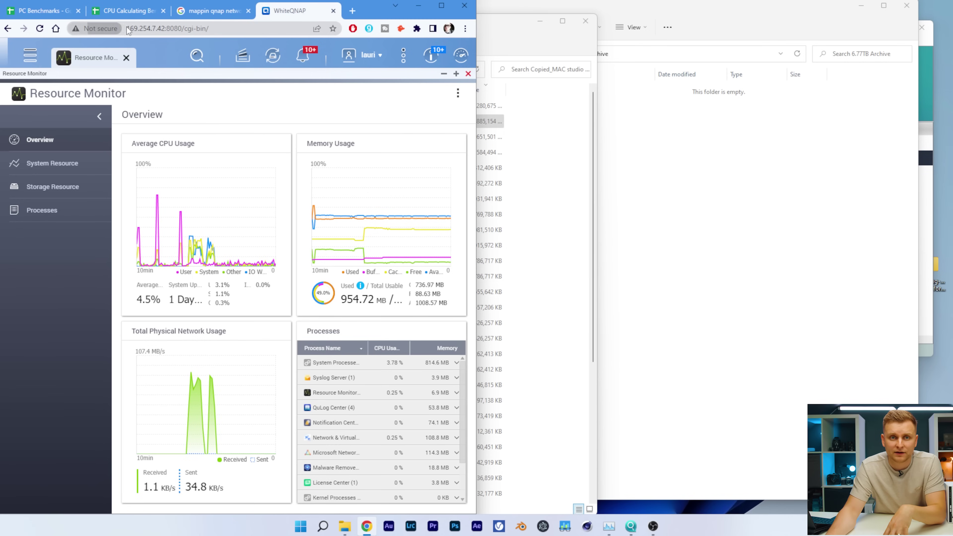
{"action": "left_click_drag", "start_coordinate": [131, 32], "coordinate": [142, 31]}
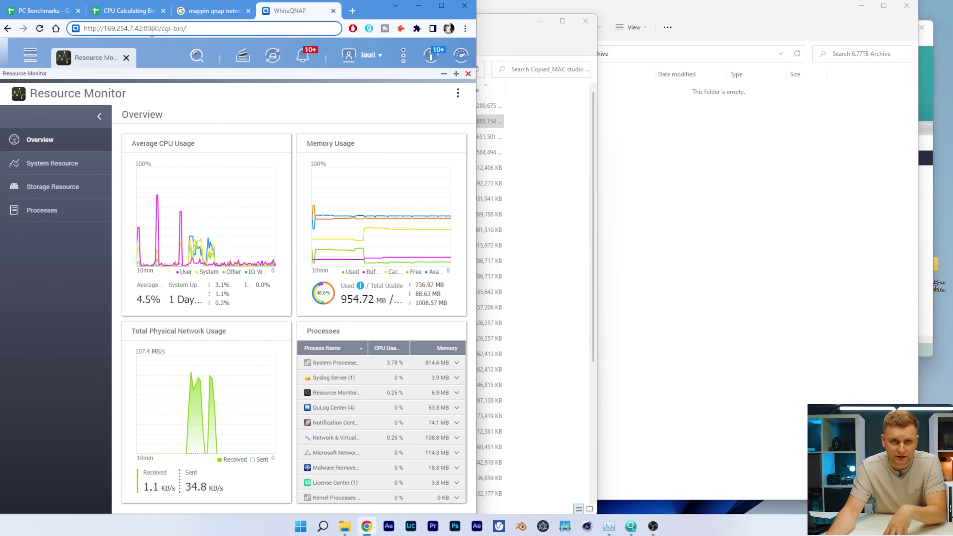
{"action": "key", "text": "alt+Tab"}
Switch to Qfinder Pro, select 192.168.50.104 as WhiteQNAP's IP address, and close the extra login page in the browser.
{"action": "left_click", "coordinate": [632, 527]}
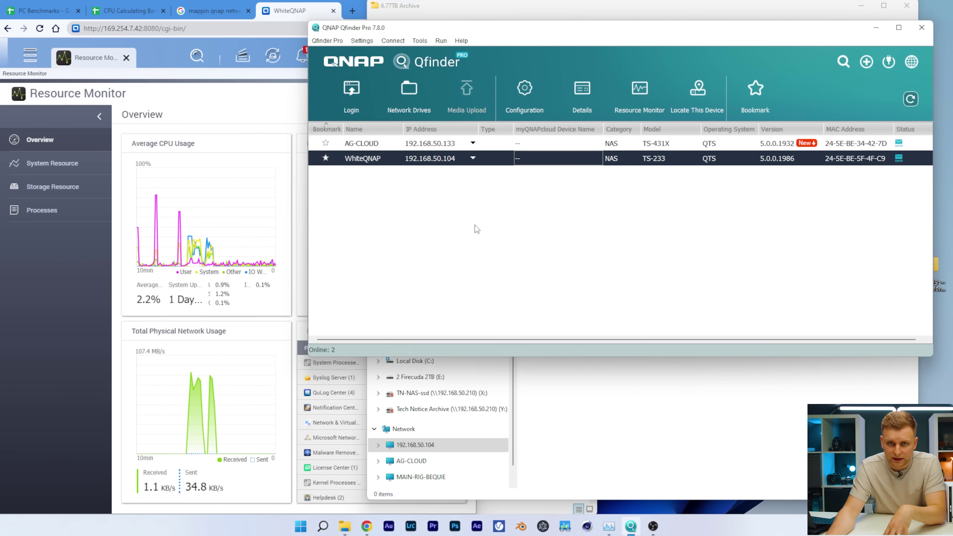
{"action": "left_click", "coordinate": [472, 160]}
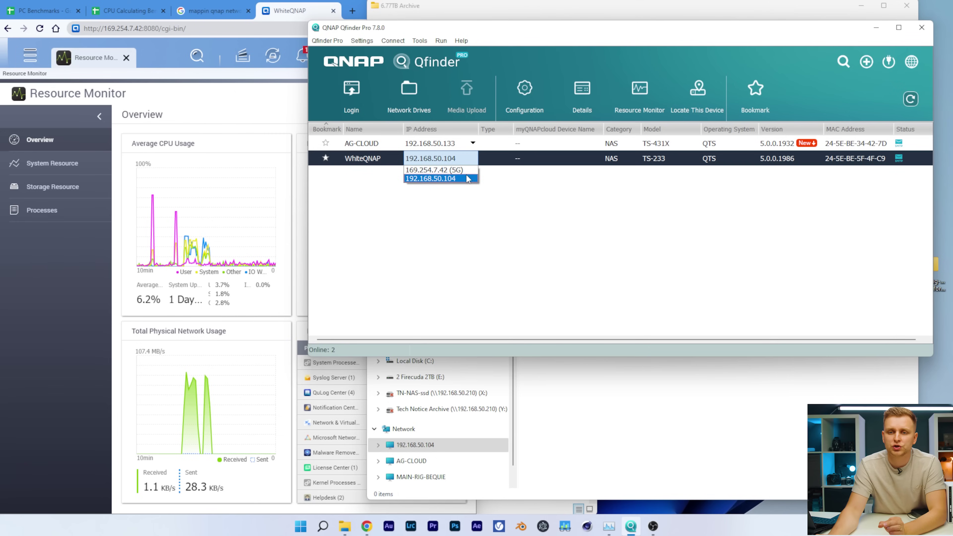
{"action": "left_click", "coordinate": [468, 178]}
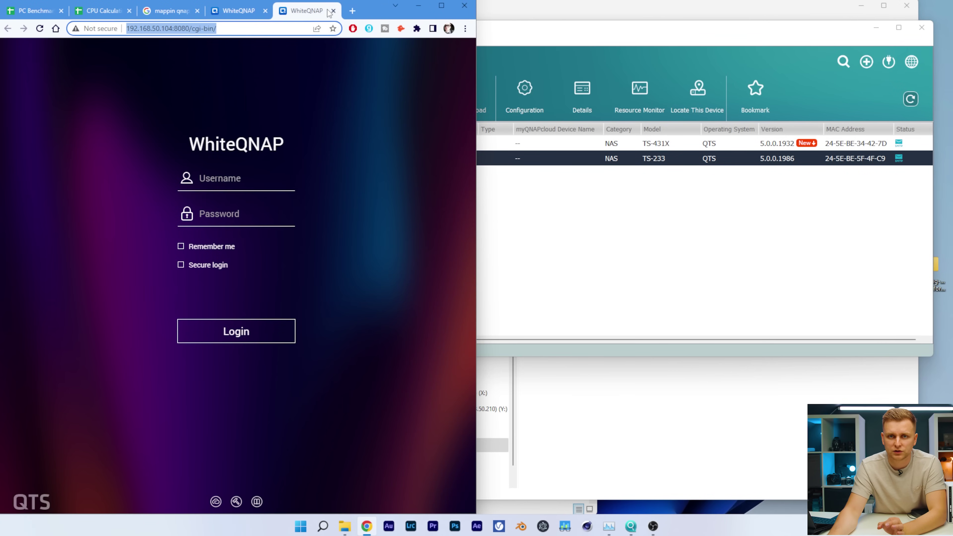
{"action": "left_click", "coordinate": [332, 11]}
{"action": "left_click", "coordinate": [456, 166]}
Mount WhiteQNAP over SMB/CIFS at 192.168.50.104 and open its Public > 6.77TB Archive folder beside the source files.
{"action": "right_click", "coordinate": [425, 162]}
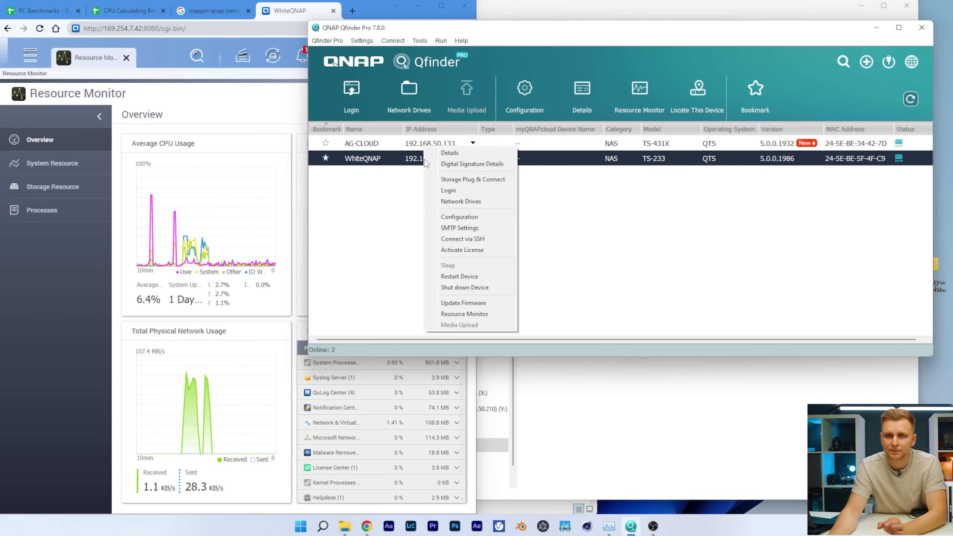
{"action": "left_click", "coordinate": [480, 203]}
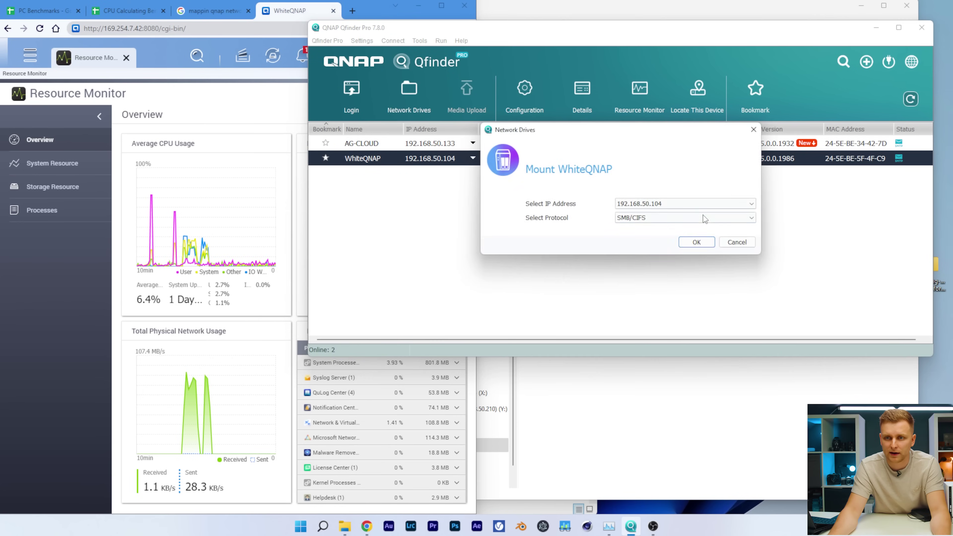
{"action": "left_click", "coordinate": [697, 239]}
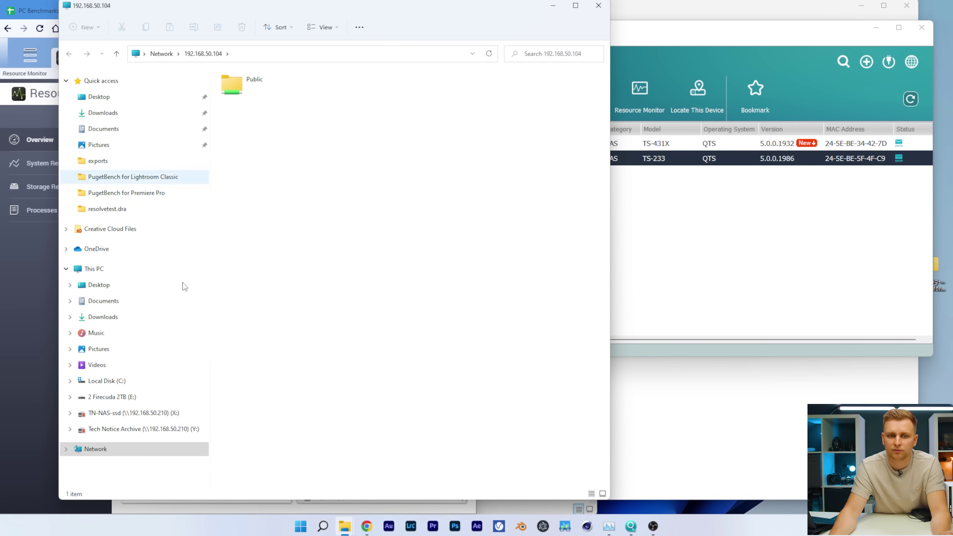
{"action": "double_click", "coordinate": [255, 77]}
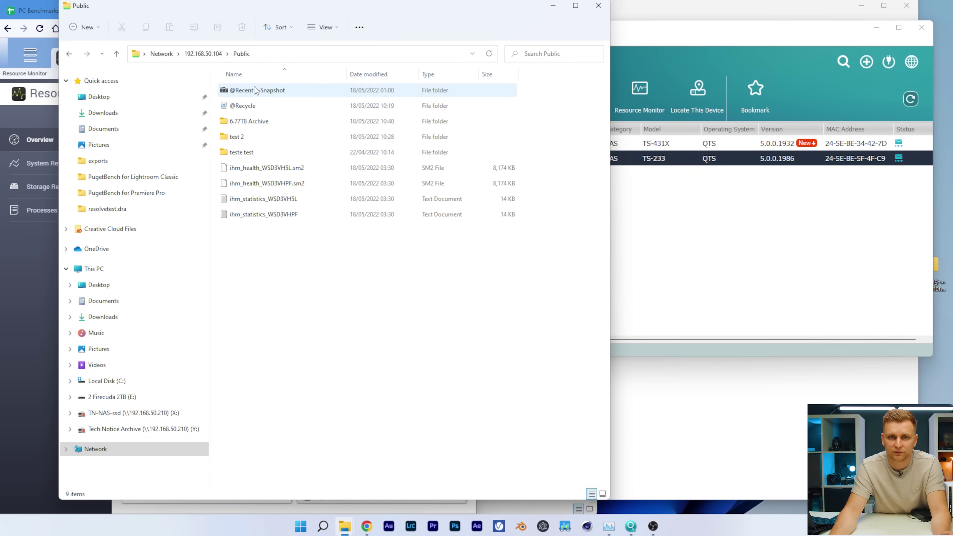
{"action": "double_click", "coordinate": [271, 123]}
{"action": "left_click_drag", "start_coordinate": [338, 2], "coordinate": [676, 6]}
Copy the a7s3_2475 video from the Copied_MAC studio unboxing folder into the NAS's 6.77TB Archive folder over 192.168.50.104.
{"action": "key", "text": "alt+Tab"}
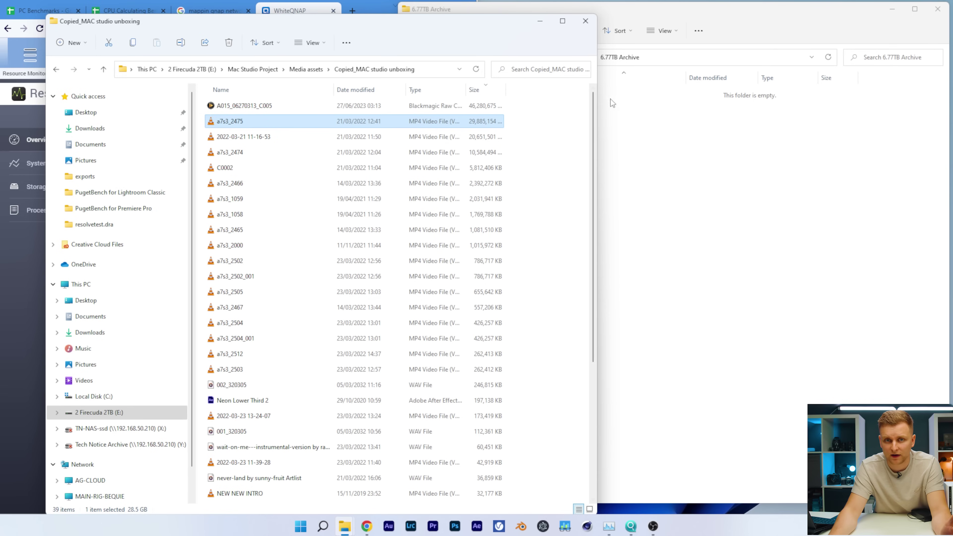
{"action": "left_click_drag", "start_coordinate": [486, 125], "coordinate": [681, 152]}
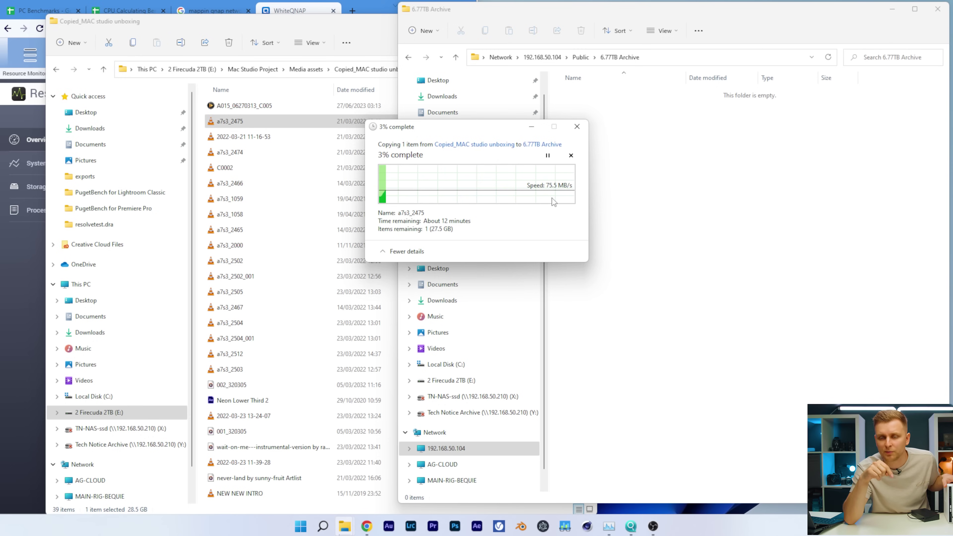
Check the NAS's CPU, memory and network load in Resource Monitor during the transfer, and cancel the copy.
{"action": "left_click", "coordinate": [20, 251]}
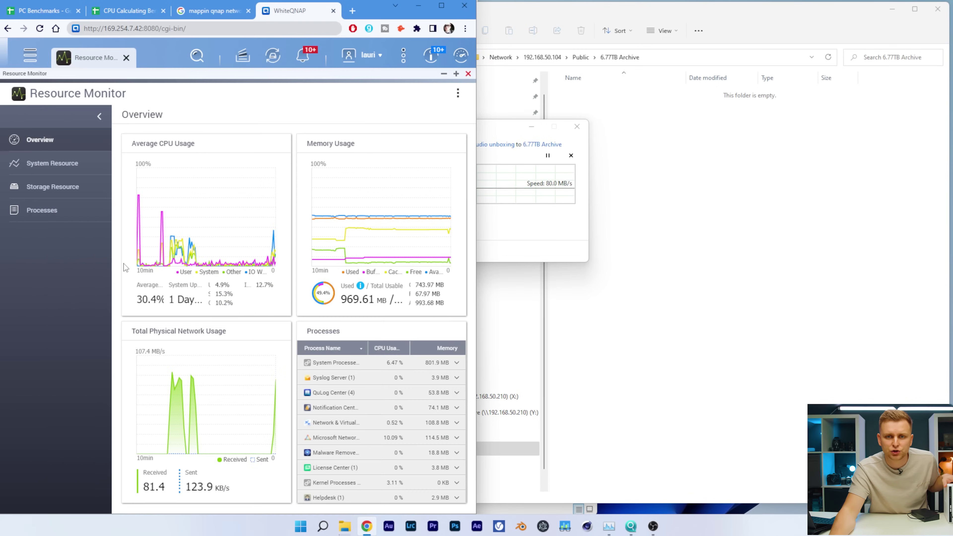
{"action": "mouse_move", "coordinate": [276, 259]}
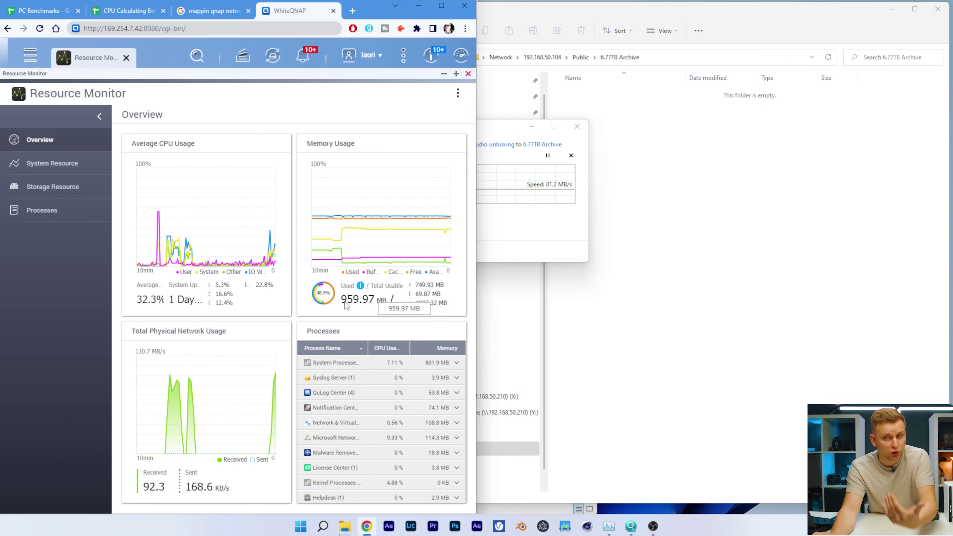
{"action": "mouse_move", "coordinate": [189, 415]}
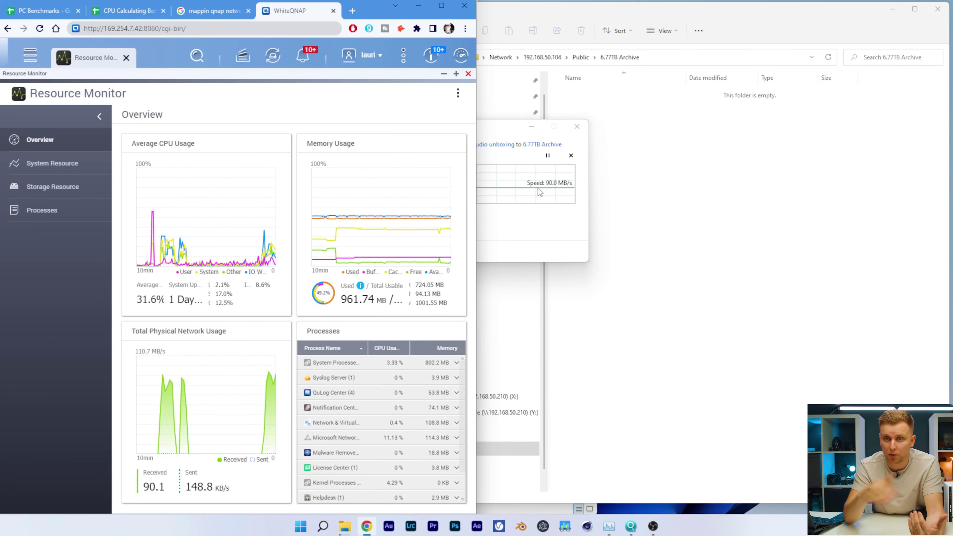
{"action": "left_click", "coordinate": [570, 155]}
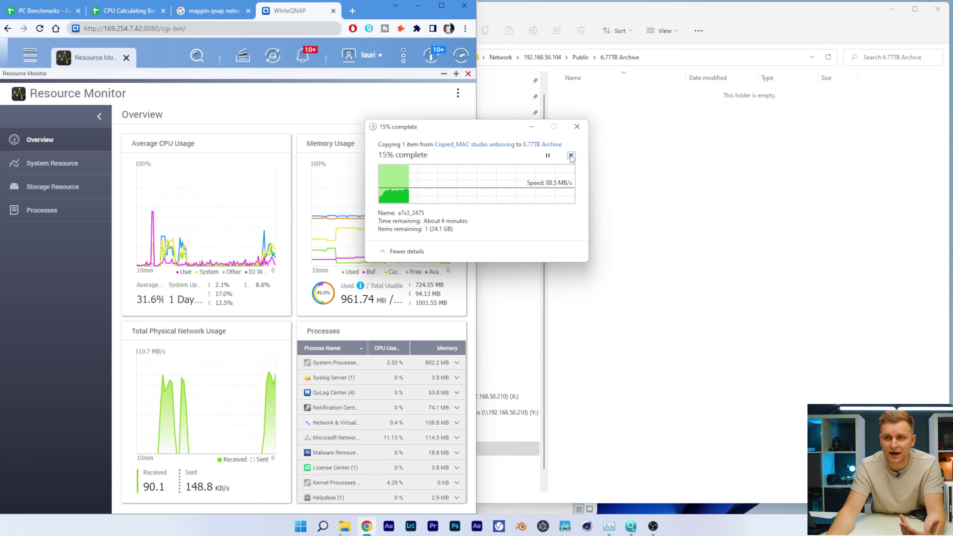
Switch to Qfinder Pro and set WhiteQNAP's IP address to 169.254.7.42 (5G).
{"action": "mouse_move", "coordinate": [654, 516]}
{"action": "left_click", "coordinate": [631, 526]}
{"action": "left_click", "coordinate": [469, 157]}
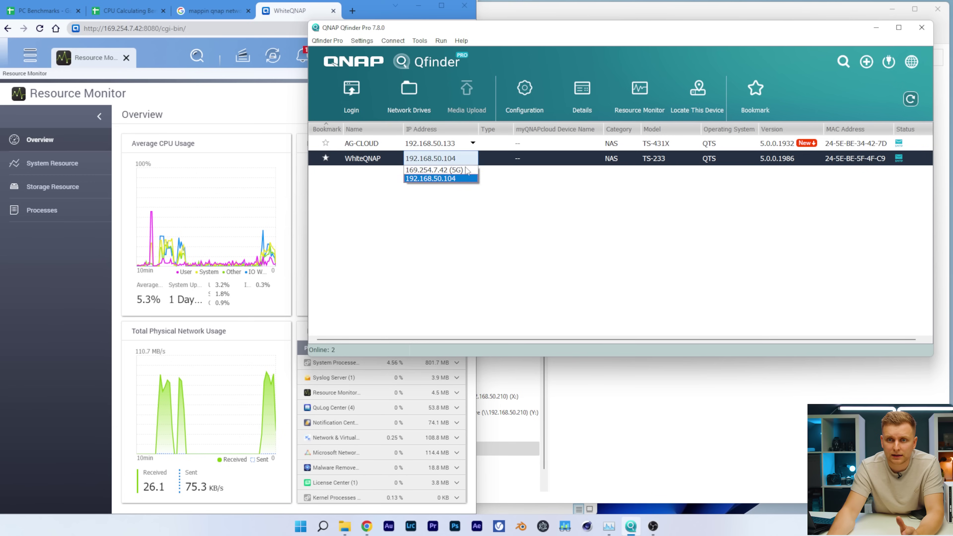
{"action": "left_click", "coordinate": [454, 169]}
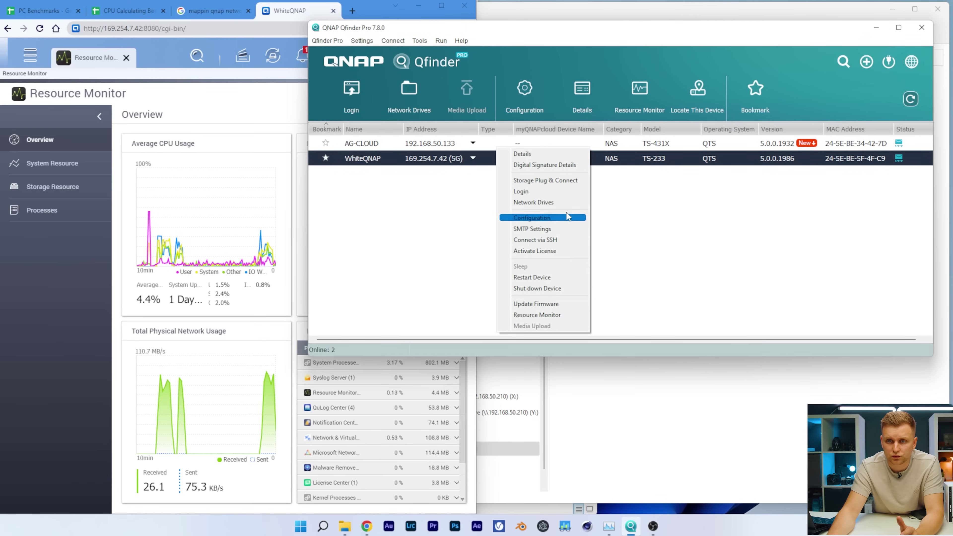
Mount WhiteQNAP's network drive at 169.254.7.42 and open its Public > 6.77TB Archive folder in a window beside Resource Monitor.
{"action": "left_click", "coordinate": [563, 203]}
{"action": "left_click", "coordinate": [695, 242]}
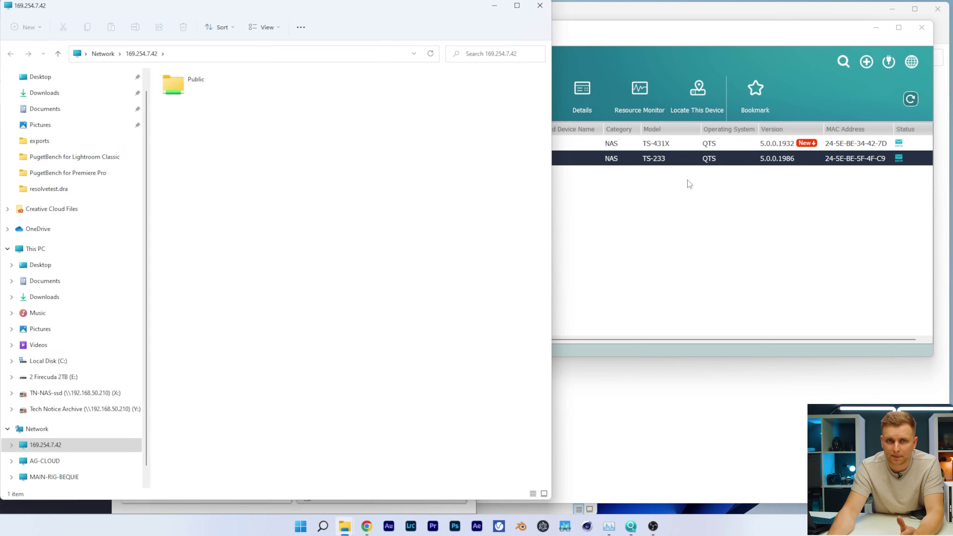
{"action": "double_click", "coordinate": [265, 98]}
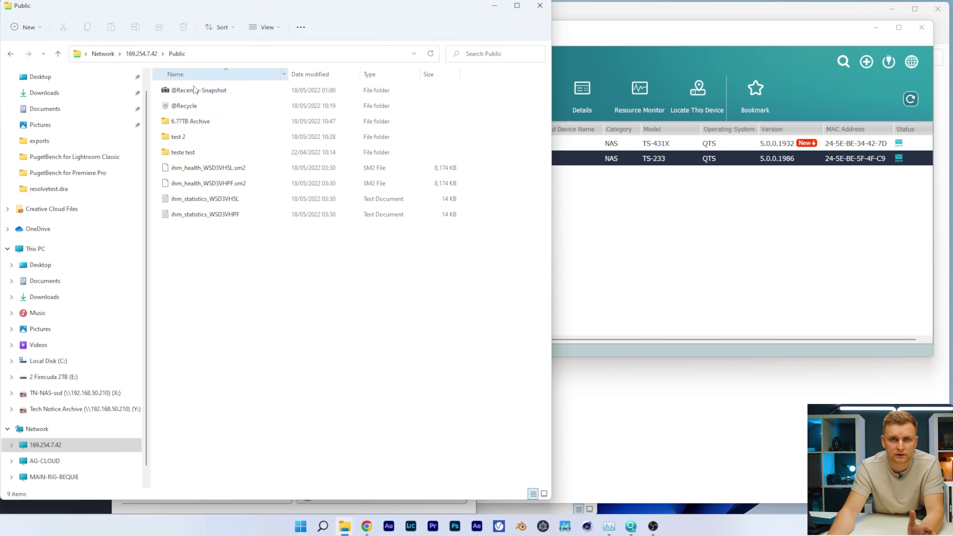
{"action": "double_click", "coordinate": [223, 125]}
{"action": "left_click_drag", "start_coordinate": [276, 12], "coordinate": [682, 14]}
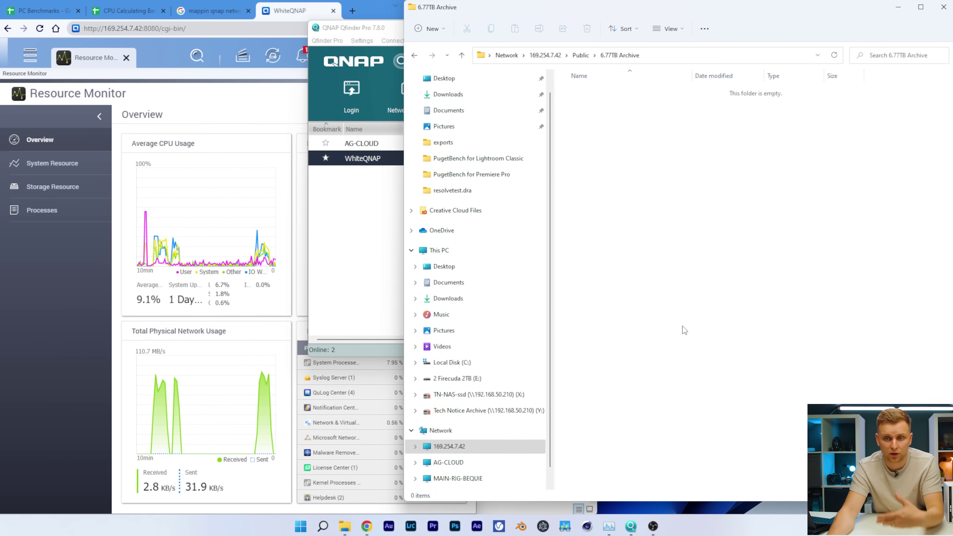
{"action": "left_click", "coordinate": [580, 55]}
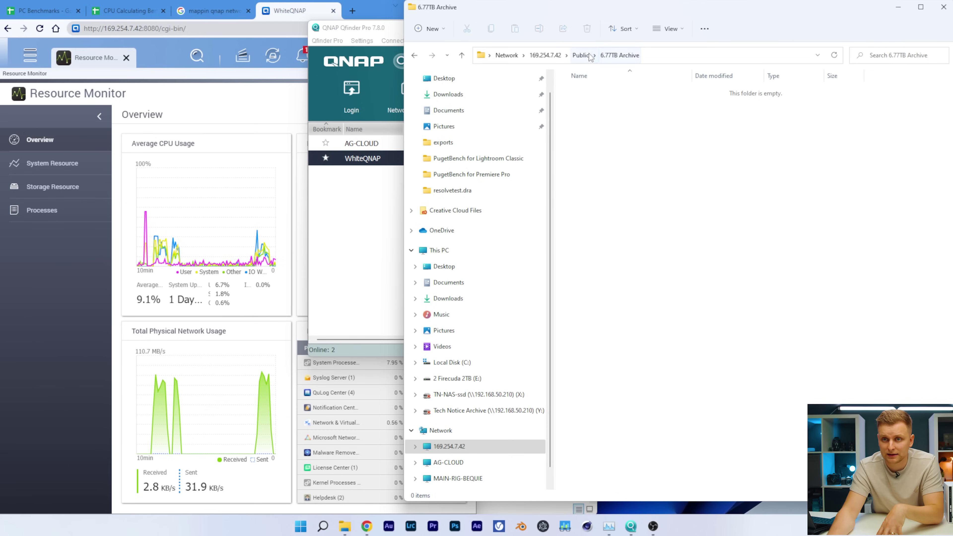
{"action": "double_click", "coordinate": [602, 124]}
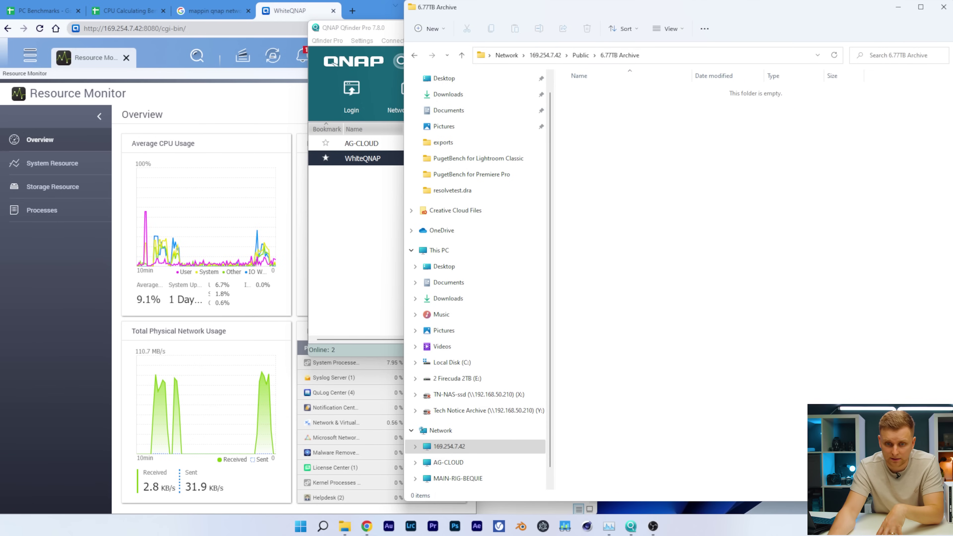
Copy the a7s3_2475 video from the Copied_MAC studio unboxing folder into 6.77TB Archive over the 169.254.7.42 connection.
{"action": "mouse_move", "coordinate": [346, 513]}
{"action": "left_click", "coordinate": [335, 478]}
{"action": "left_click", "coordinate": [230, 121]}
{"action": "left_click_drag", "start_coordinate": [230, 121], "coordinate": [738, 164]}
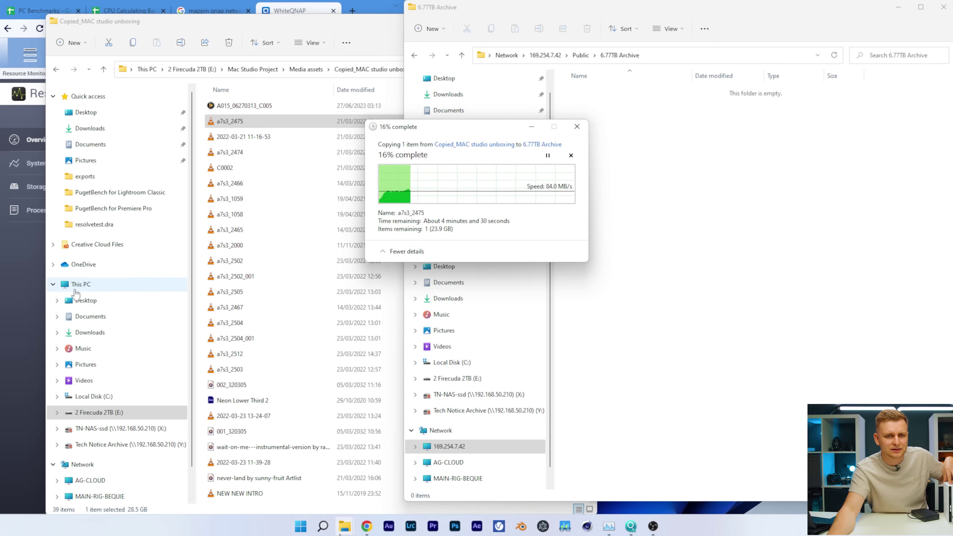
Examine the NAS's per-adapter network usage and its overall resource load, along with the copy progress.
{"action": "left_click", "coordinate": [37, 296]}
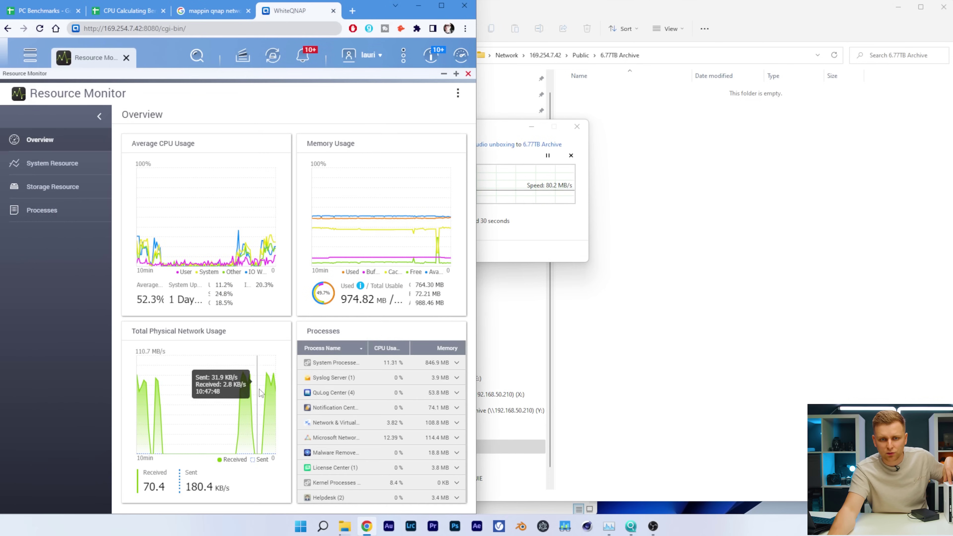
{"action": "left_click", "coordinate": [237, 439]}
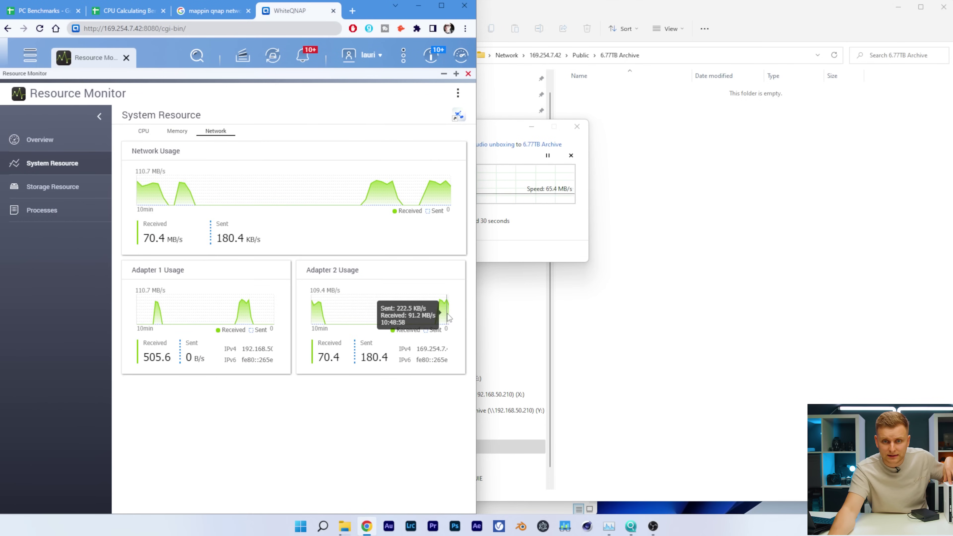
{"action": "mouse_move", "coordinate": [449, 317]}
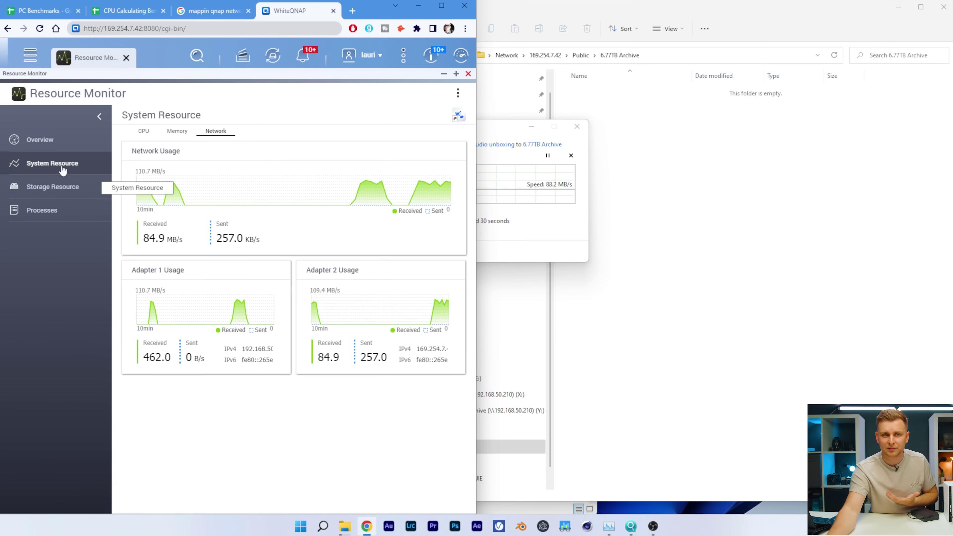
{"action": "left_click", "coordinate": [36, 139]}
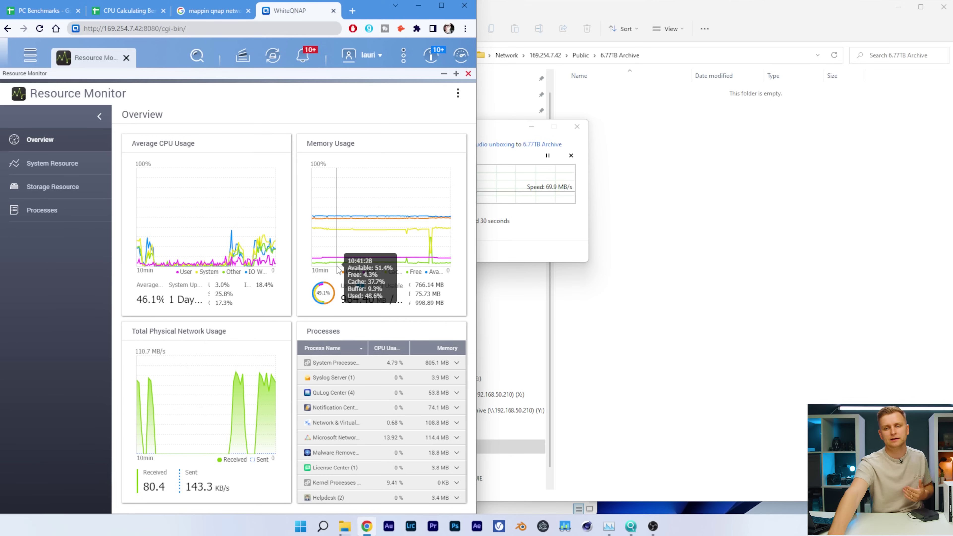
{"action": "left_click", "coordinate": [549, 216]}
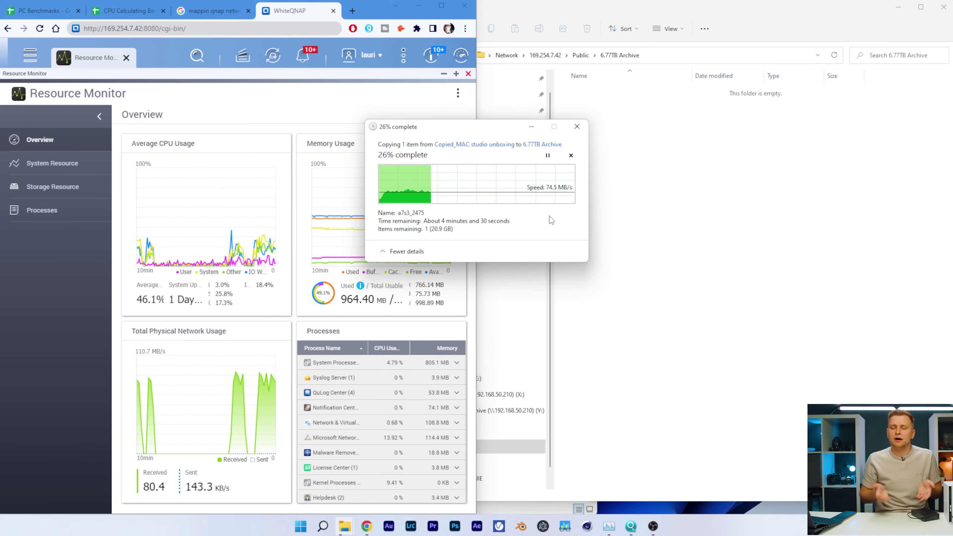